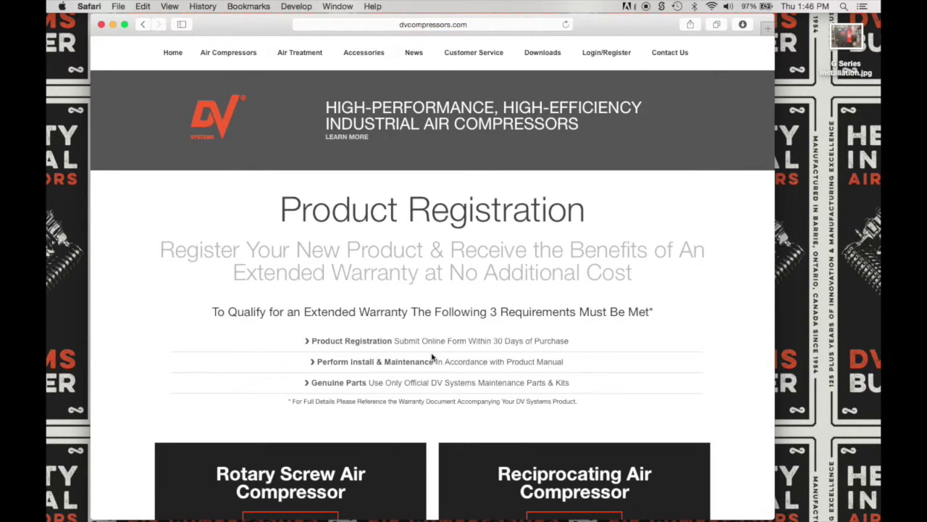
- Open the DV Systems Rotary Screw Registration Form
scroll(433, 356, "down", 5)
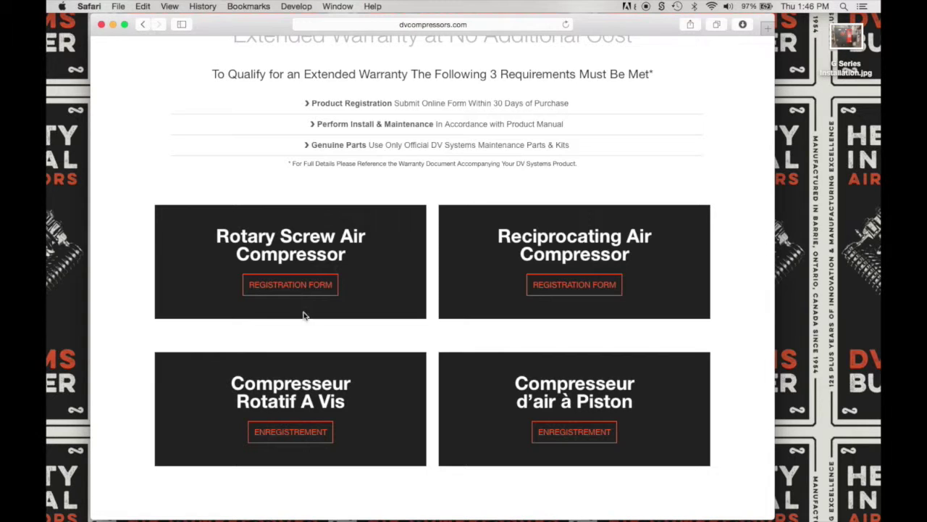
left_click(305, 288)
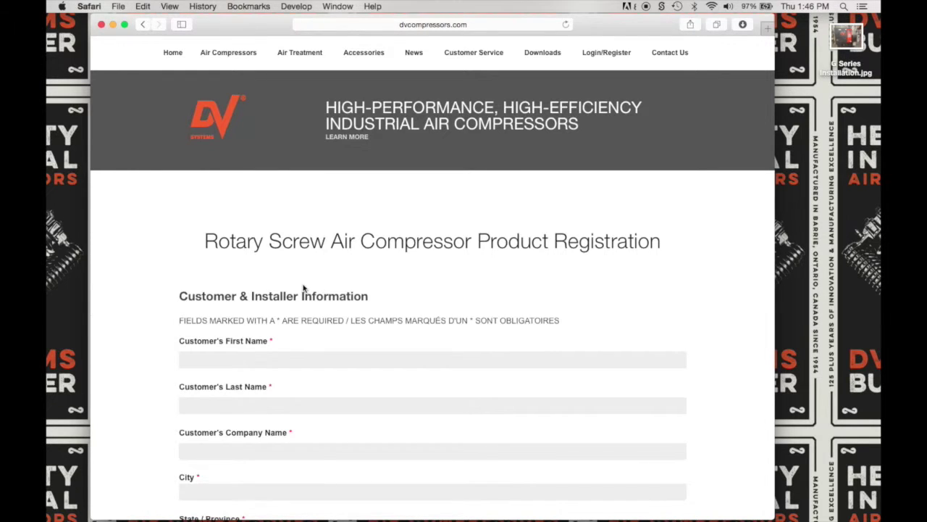
scroll(304, 287, "down", 10)
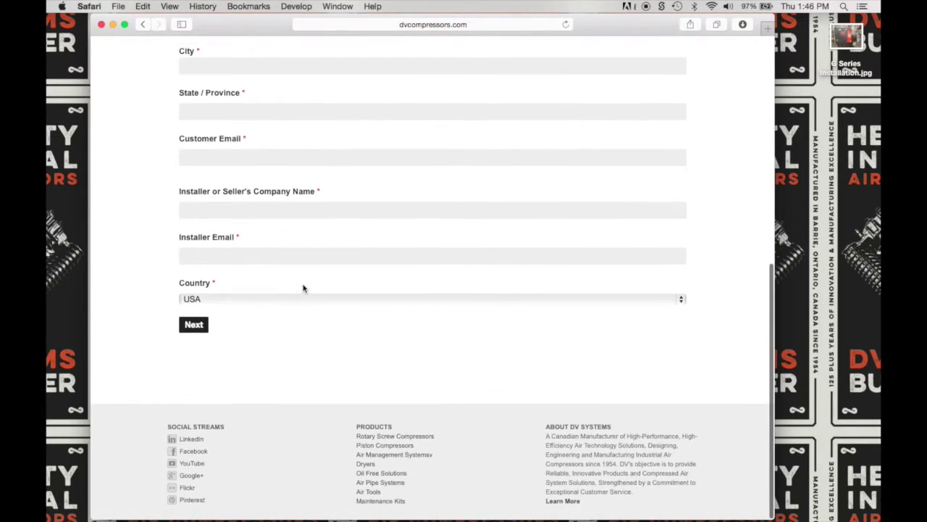
scroll(304, 288, "up", 6)
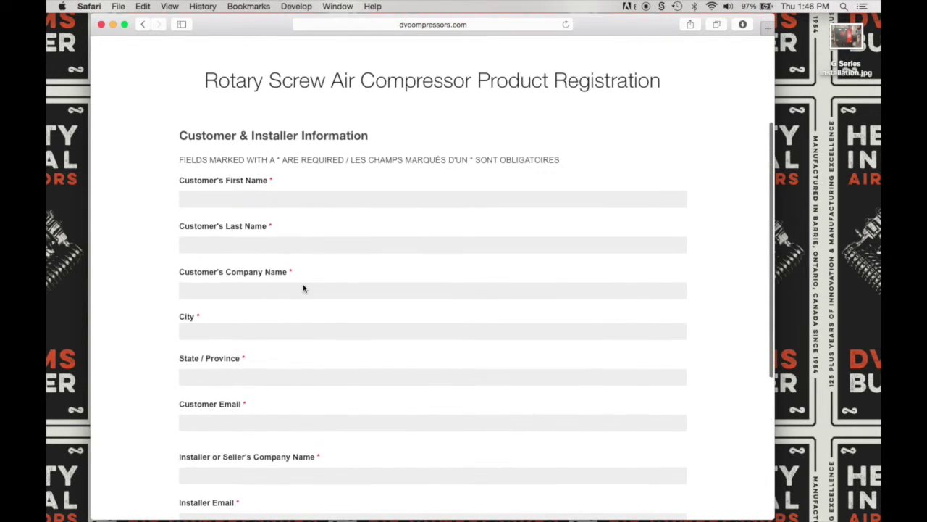
- Enter the customer's 'First Name', 'Last Name', 'Company Name', 'City' and 'State'
left_click(215, 197)
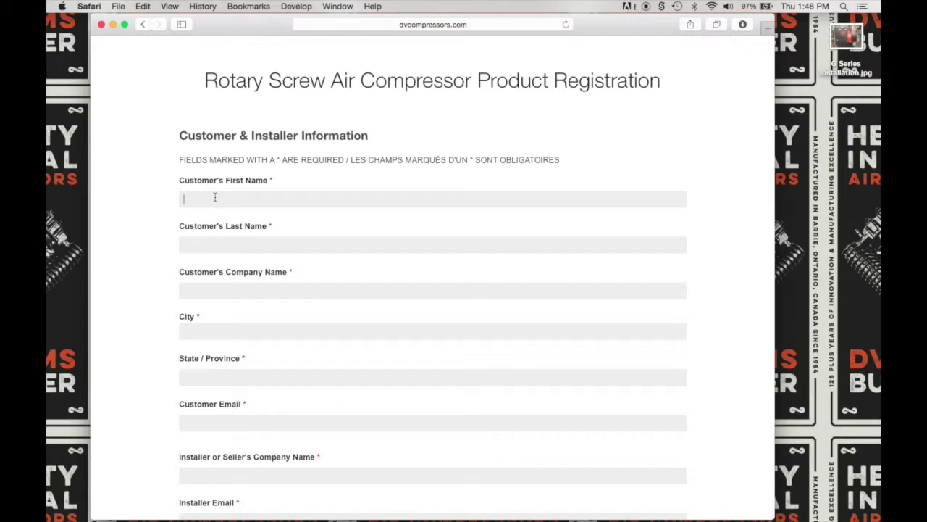
type("First Name")
key("Tab")
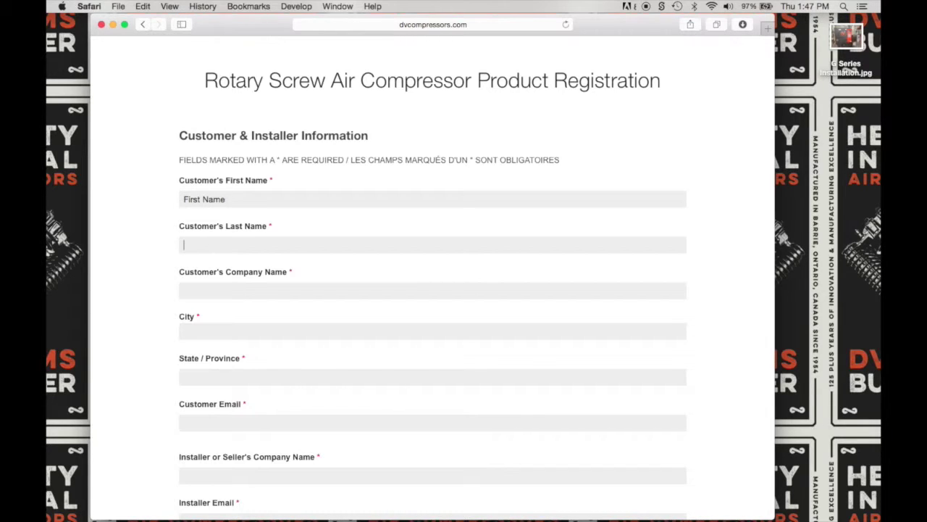
type("Last Name")
left_click(184, 290)
type("Company Name")
left_click(184, 331)
type("City")
left_click(184, 376)
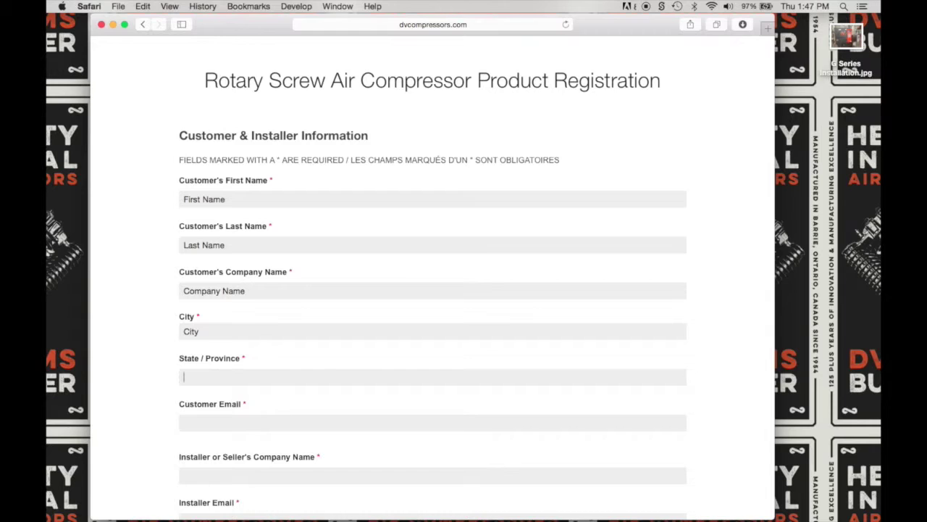
type("State")
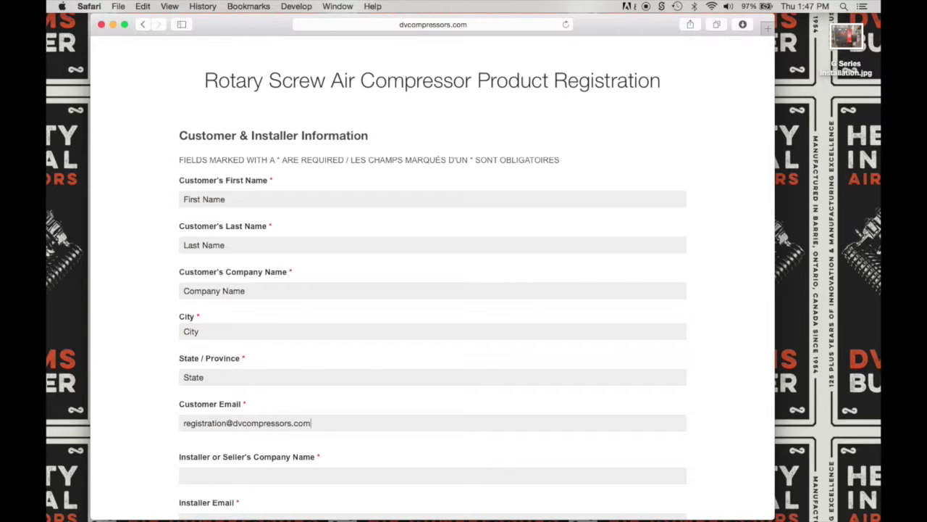
- Enter the customer e-mail, the installer's 'Company Name' and the installer's e-mail
key("Tab")
scroll(433, 290, "down", 4)
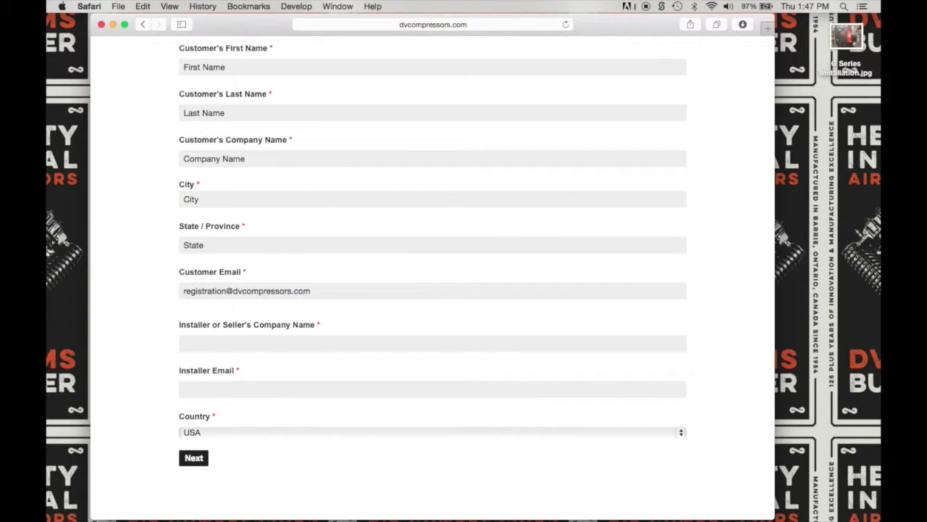
type("Company Name")
left_click(184, 389)
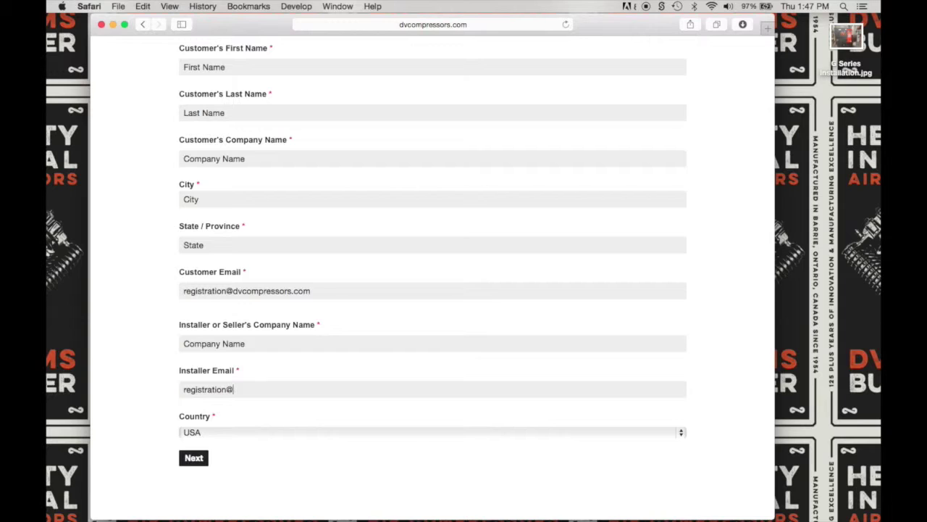
- Keep USA as the country and advance to the Product Information step
left_click(681, 432)
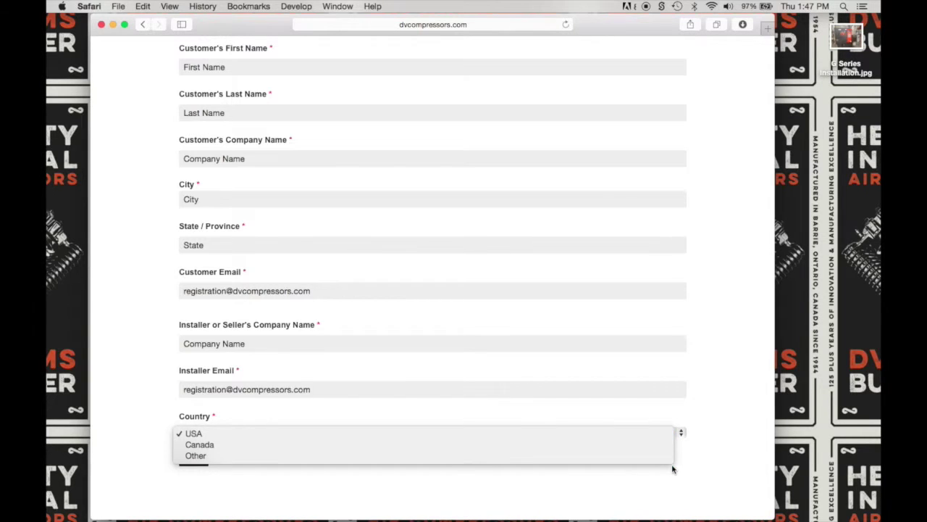
left_click(654, 435)
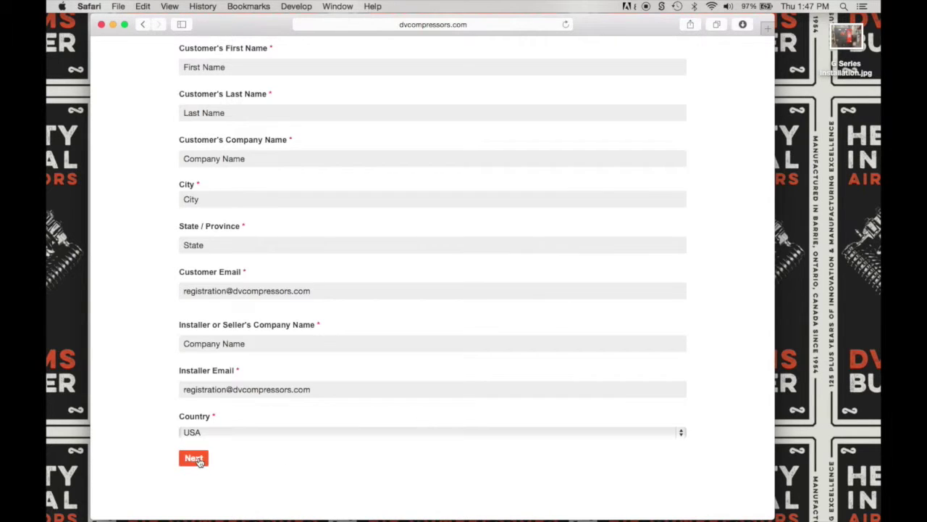
left_click(195, 458)
left_click(214, 360)
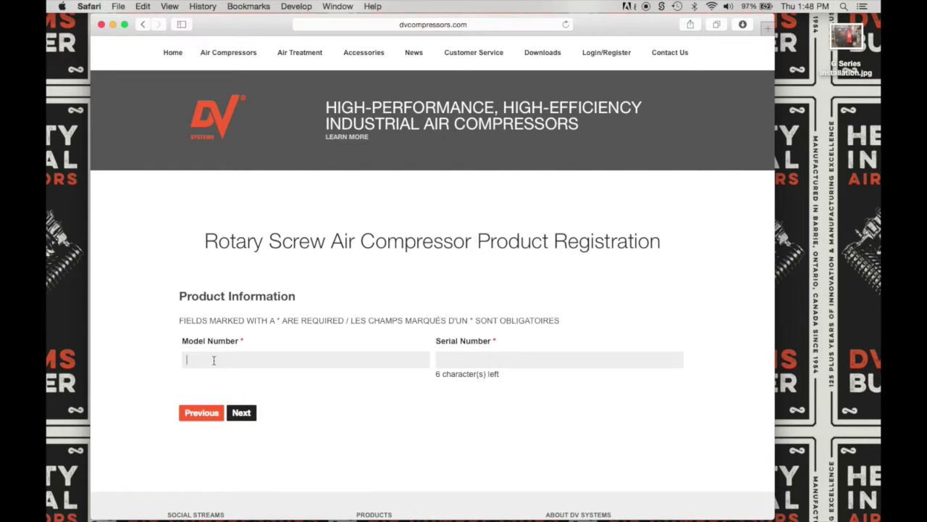
- Record model number G25TD and serial number 123456, then go to Installation Information
type("G25TD")
type("123456")
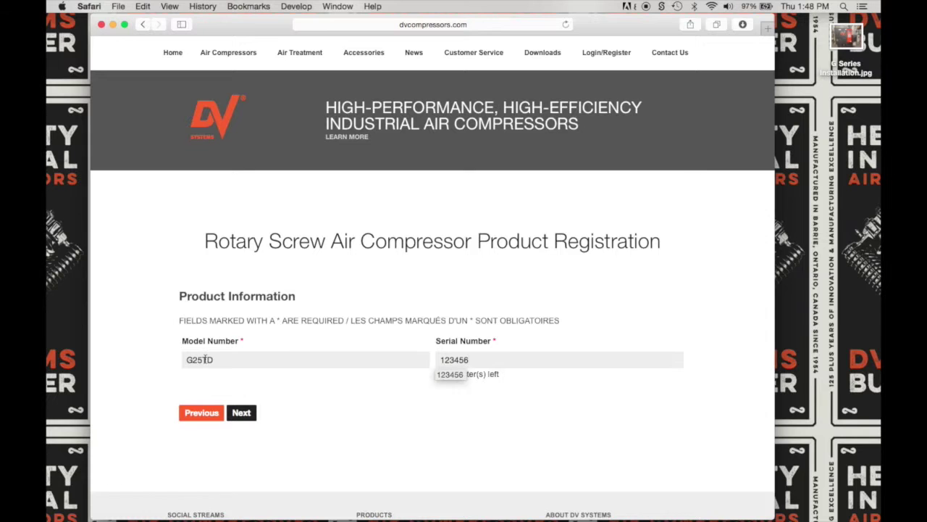
left_click(241, 413)
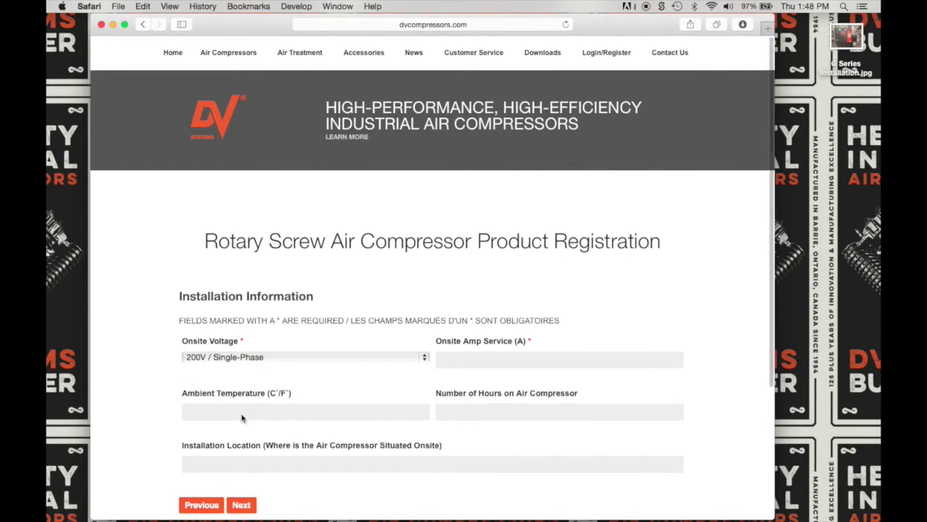
- Set onsite voltage to 200V / Three-Phase, 600 amp service, 75 ambient and 3 hours
scroll(243, 418, "down", 2)
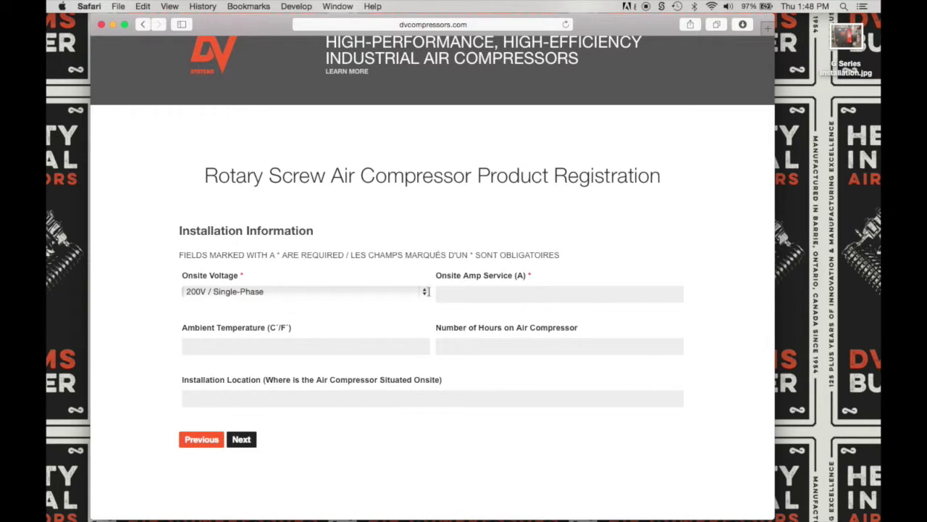
left_click(424, 291)
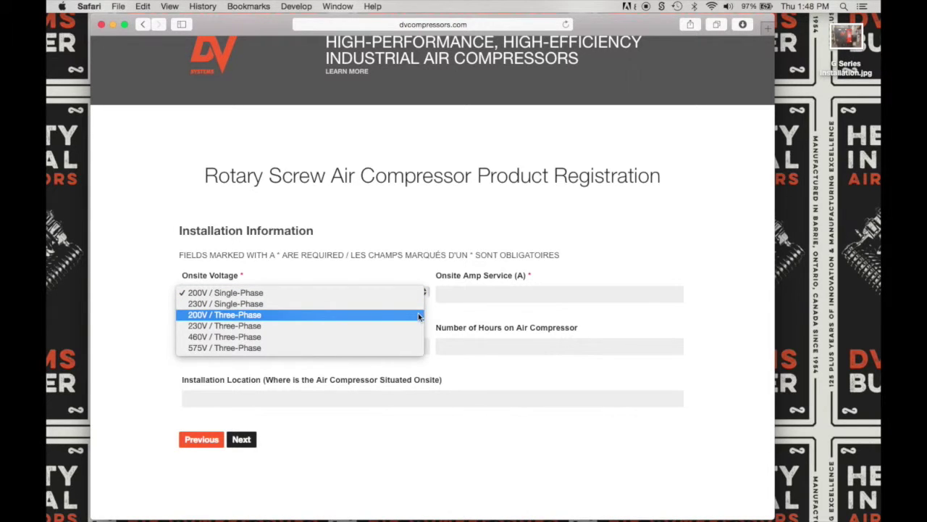
left_click(419, 317)
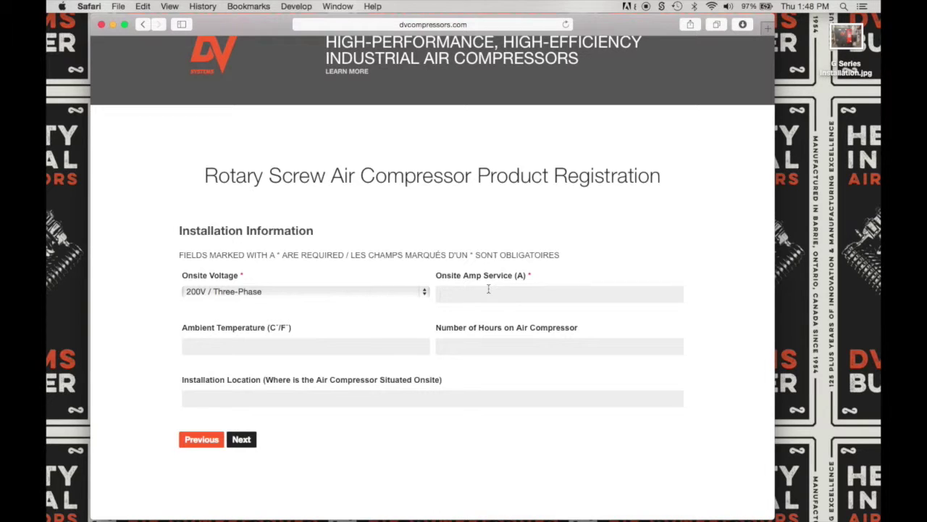
type("600")
key("Tab")
type("75")
left_click(440, 347)
type("3")
- Enter 'Air Compressor Room' as the installation location
left_click(187, 399)
type("Air COmp")
key("BackSpace")
key("BackSpace")
key("BackSpace")
type("ompressor")
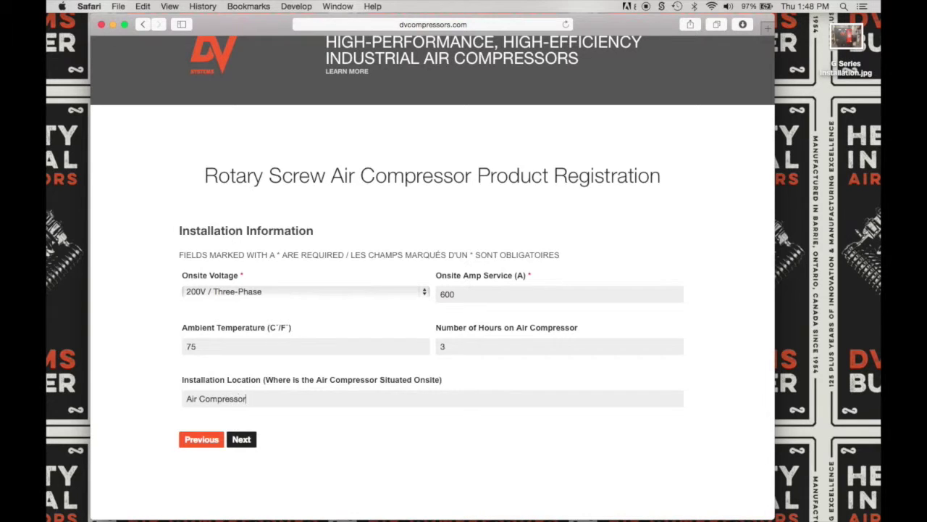
type(" Room")
left_click(419, 477)
- In Mechanical Information, record one air receiver sized 120 gallons
left_click(243, 439)
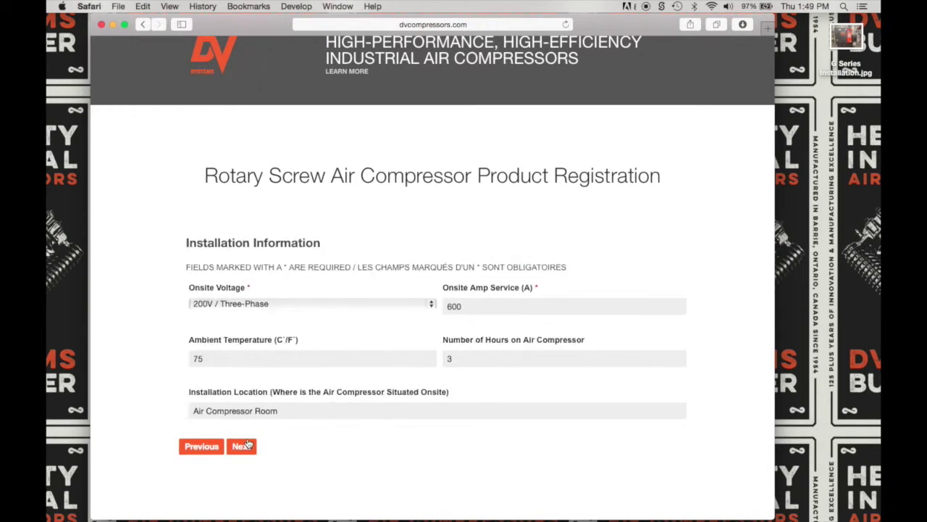
scroll(247, 442, "down", 1)
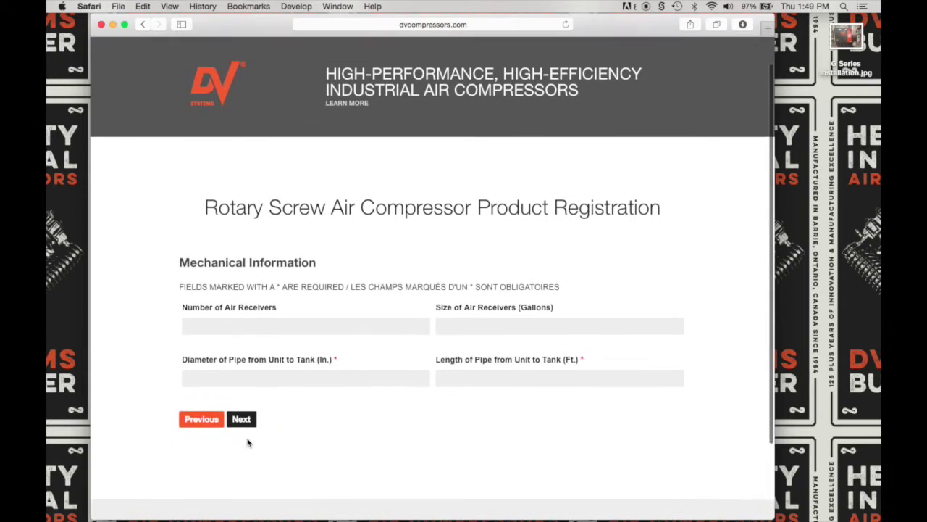
left_click(216, 332)
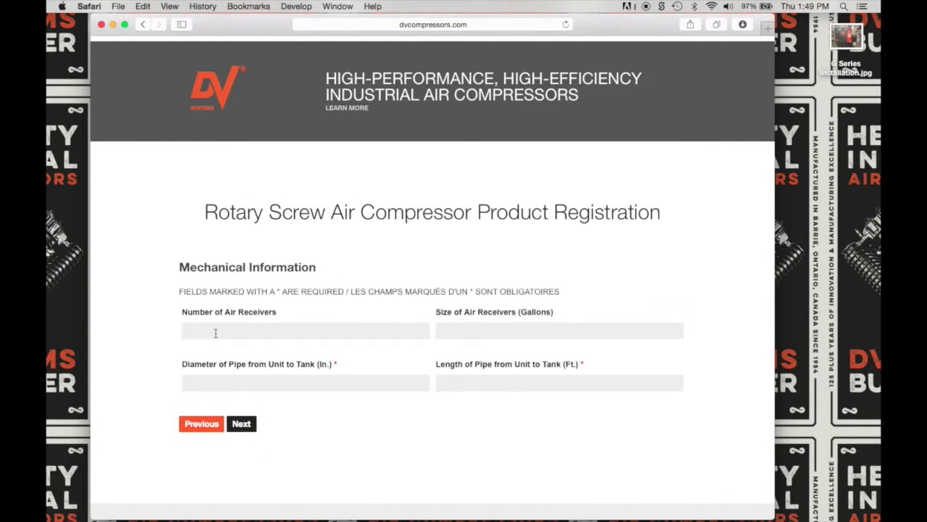
type("1")
left_click(440, 330)
type("120")
- Enter OEM for pipe diameter and pipe length, then continue to Electrical Information
left_click(187, 383)
type("OEM")
left_click(440, 382)
type("OEM")
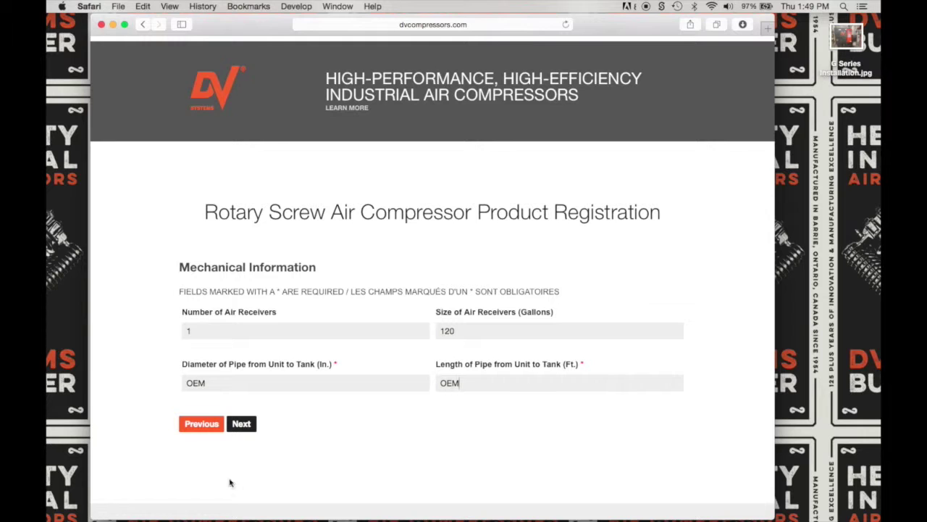
left_click(248, 429)
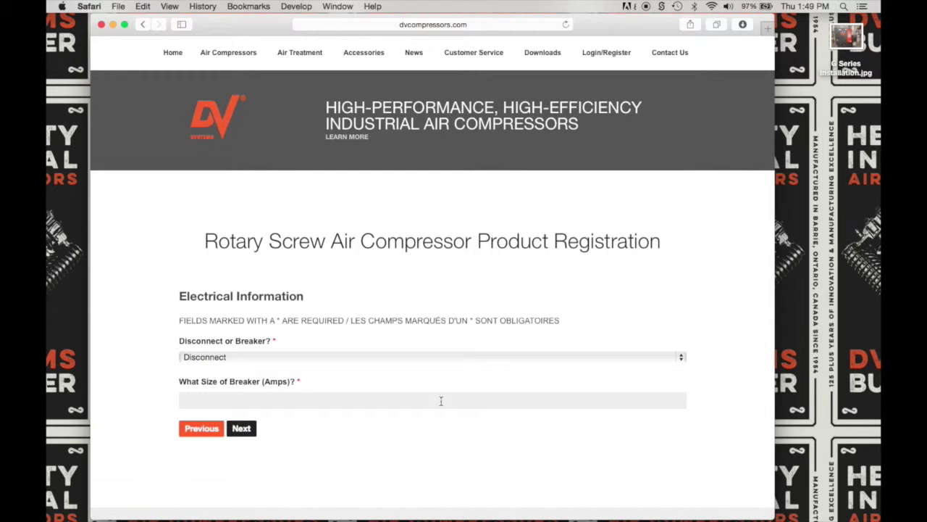
- Choose Disconnect and enter an 80 amp breaker size
left_click(681, 356)
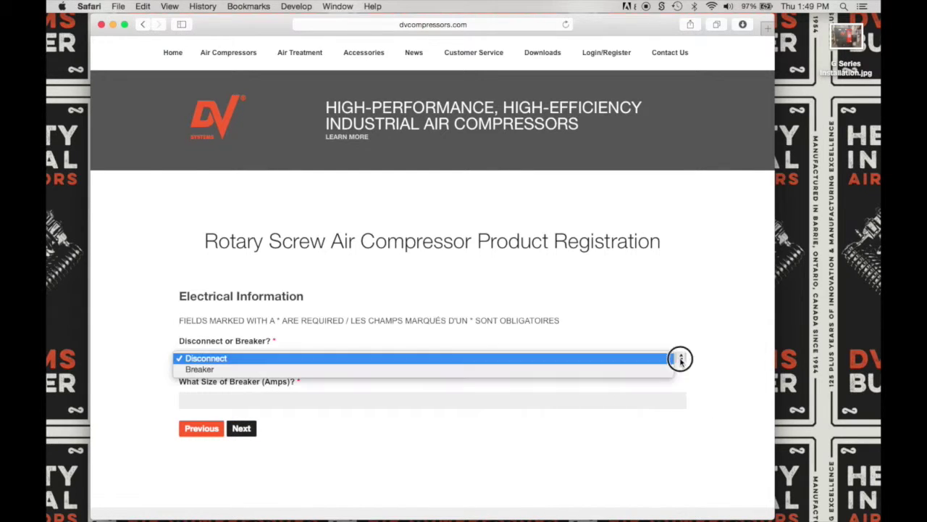
left_click(656, 357)
left_click(354, 404)
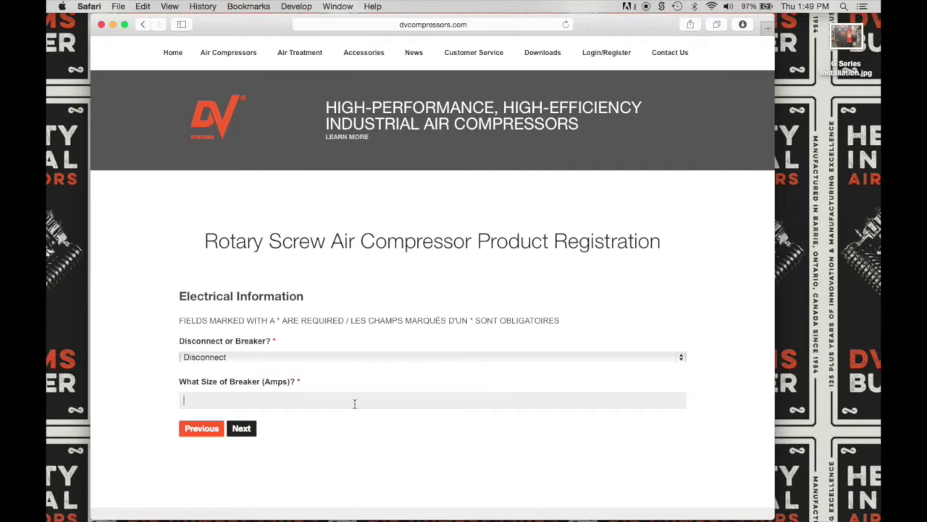
type("80")
left_click(288, 469)
- On Initial Start-Up Observations, enter 208 V measured and 62 A amp draw
left_click(246, 431)
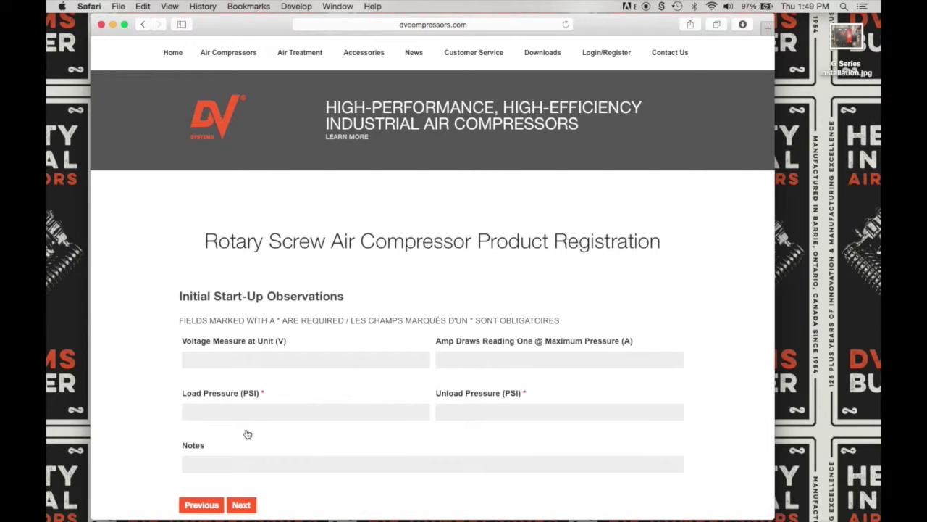
scroll(247, 434, "down", 2)
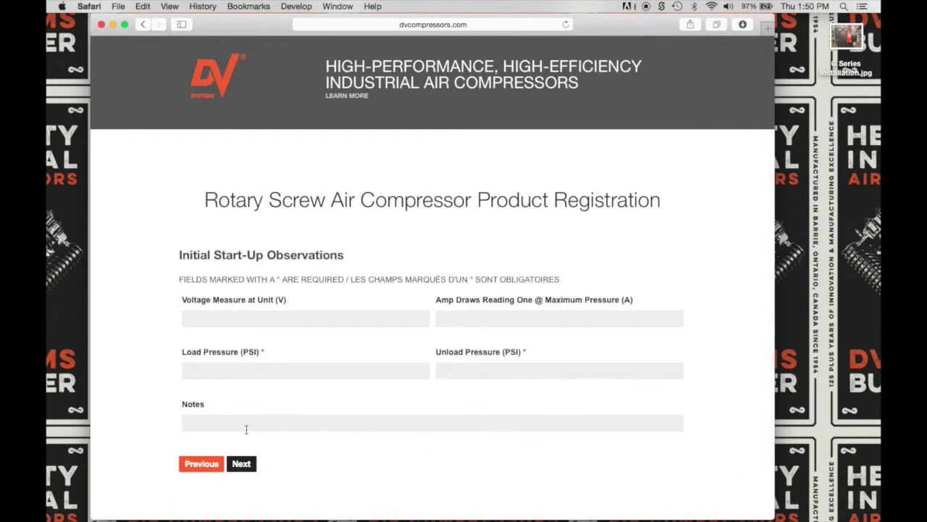
left_click(224, 317)
type("208")
key("Tab")
type("62")
- Enter load 125 and unload 145 PSI, note 'Running Well', and advance
key("Tab")
type("125")
key("Tab")
type("145")
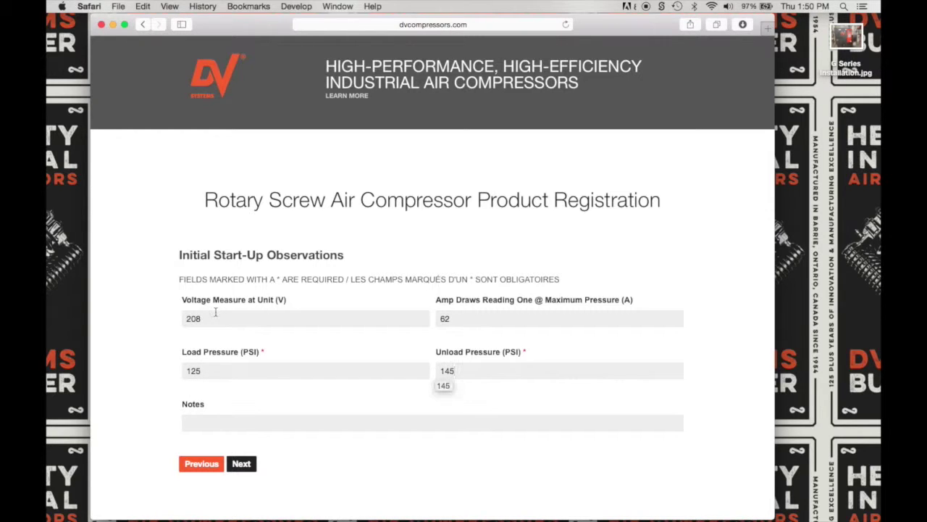
key("Tab")
type("R")
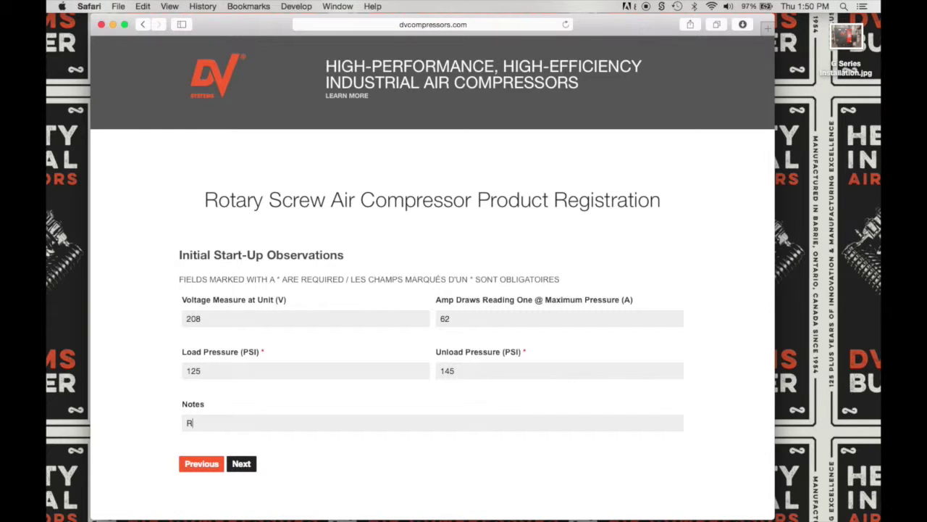
type("unning Well")
left_click(245, 465)
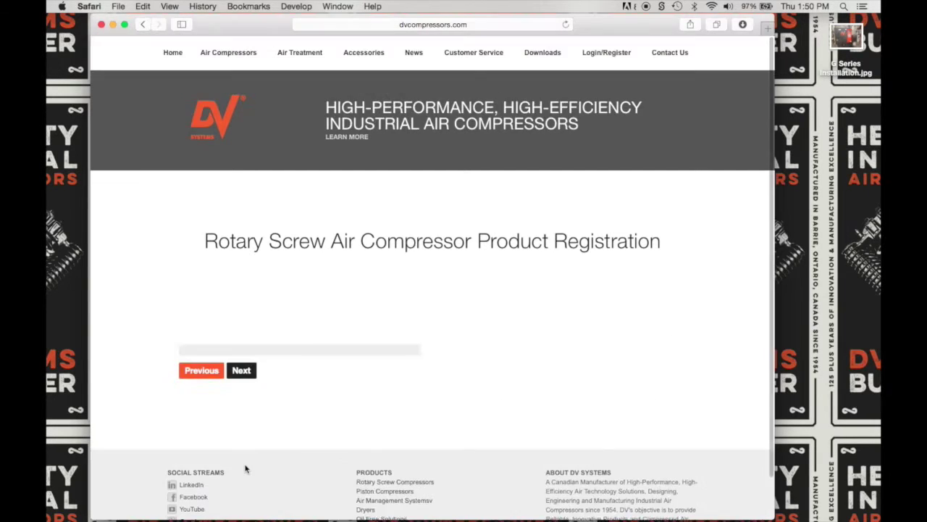
- Write 'Running Well' in the 1/2 Hour Run Time notes
left_click(221, 339)
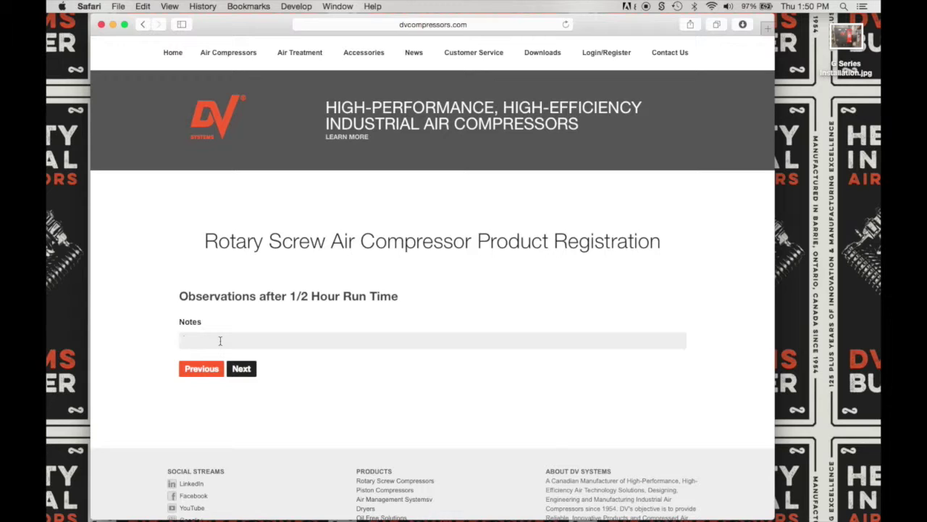
type("Running Well")
- Attach G Series Installation.jpg from the Desktop as the installation photo
left_click(237, 371)
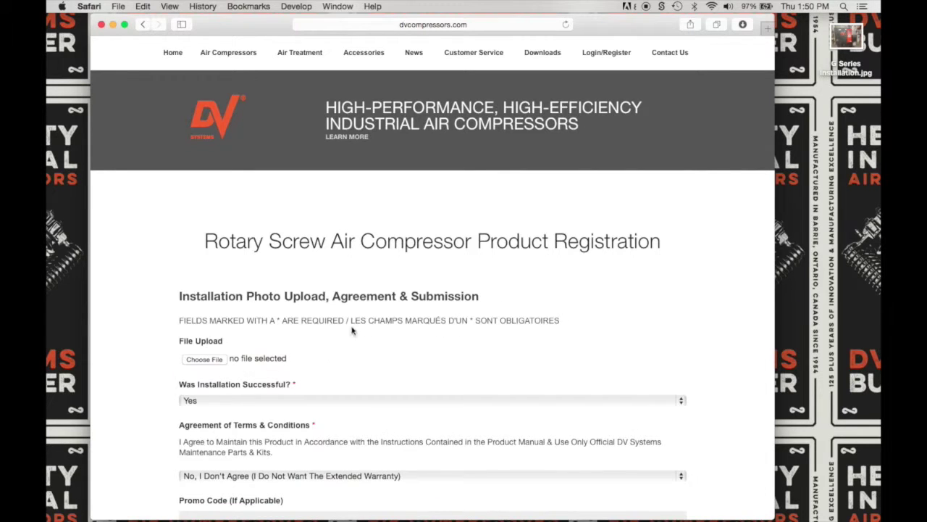
scroll(383, 329, "down", 1)
scroll(383, 329, "down", 2)
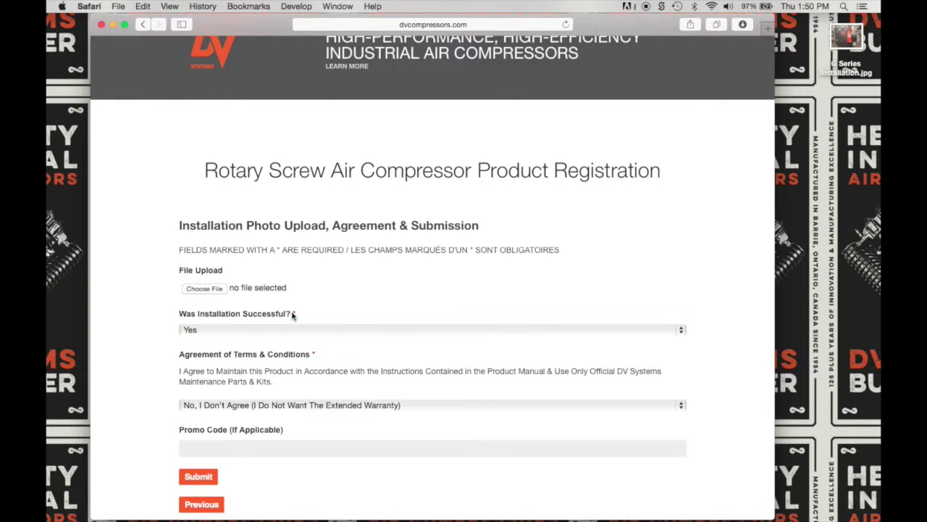
left_click(205, 289)
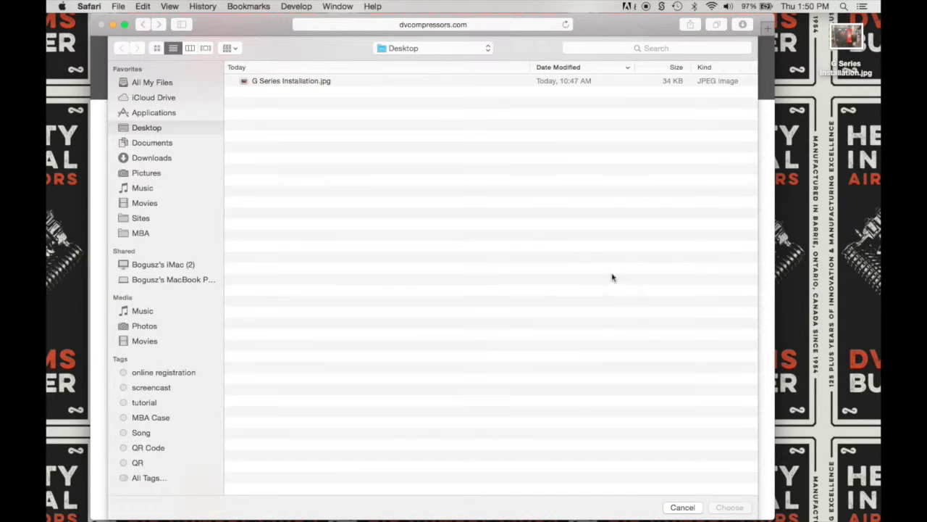
left_click(478, 81)
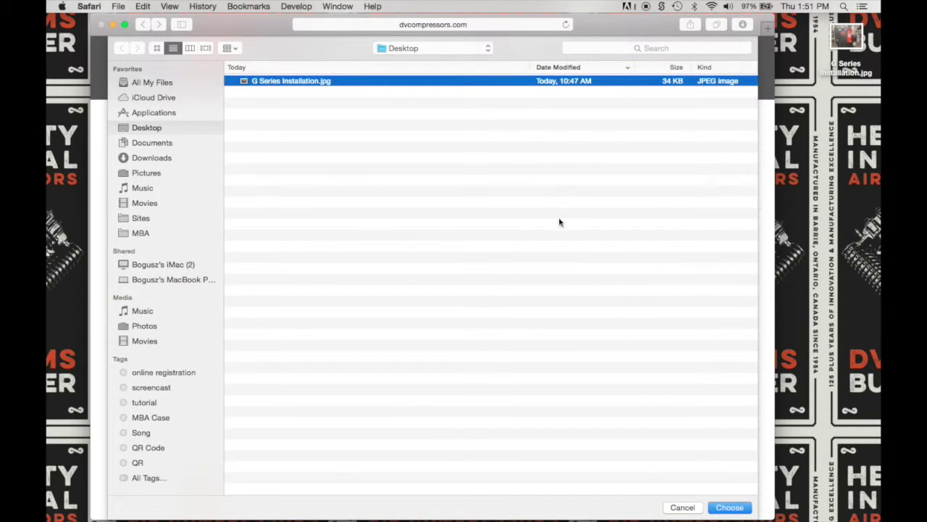
left_click(730, 507)
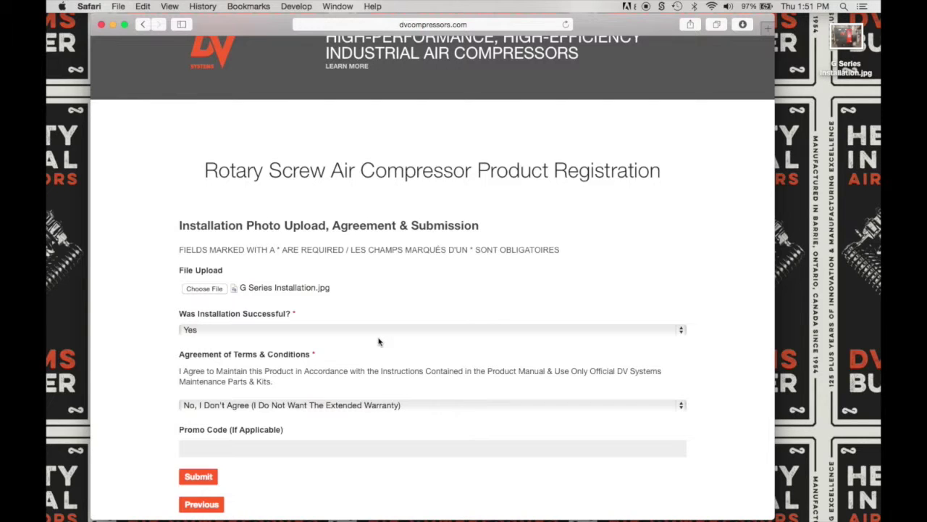
- Answer Yes to installation success and choose 'Yes, I Agree' for the terms
left_click(683, 332)
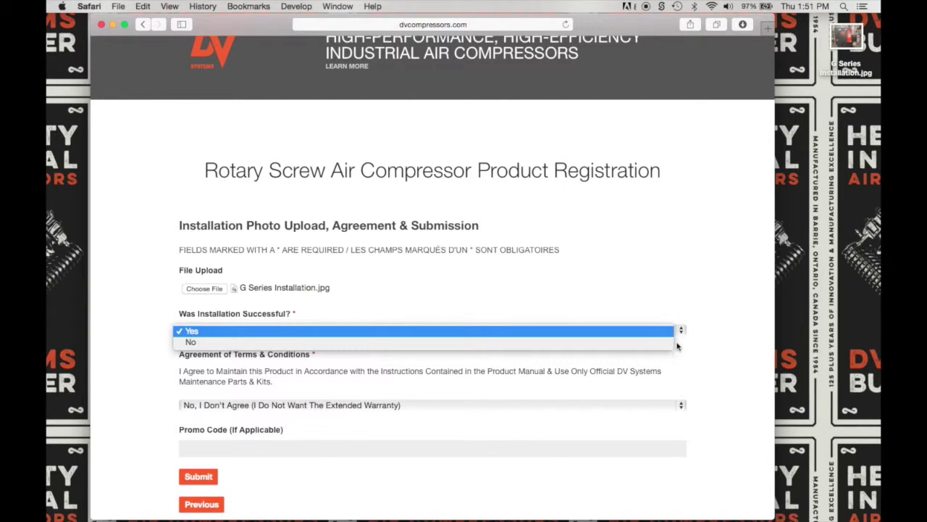
left_click(667, 331)
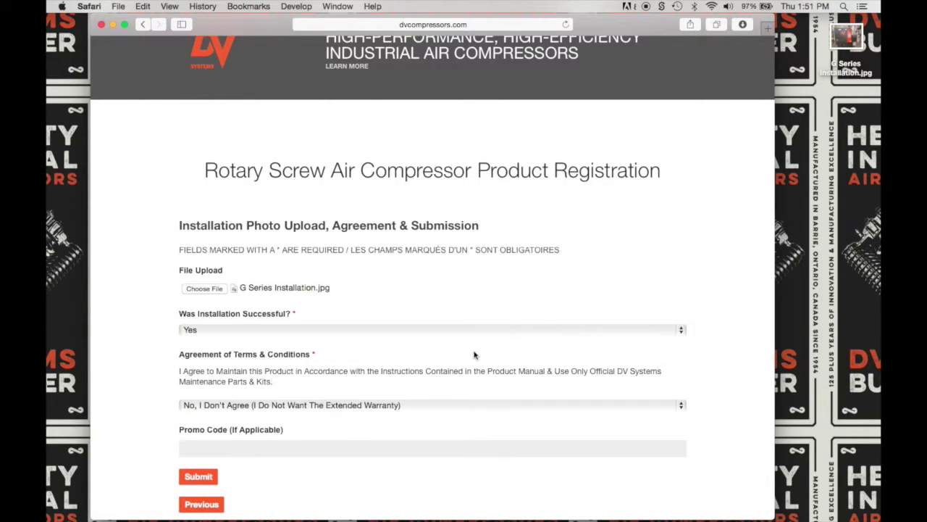
left_click(635, 404)
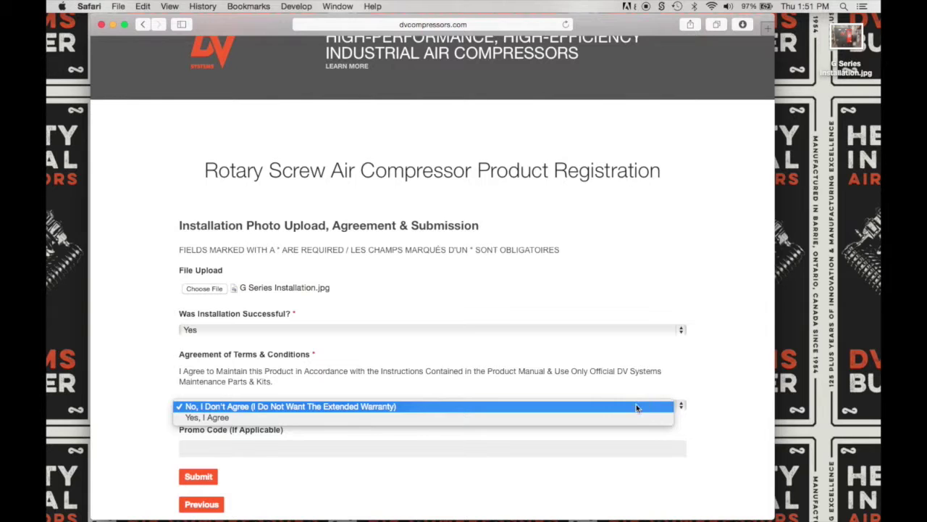
left_click(630, 419)
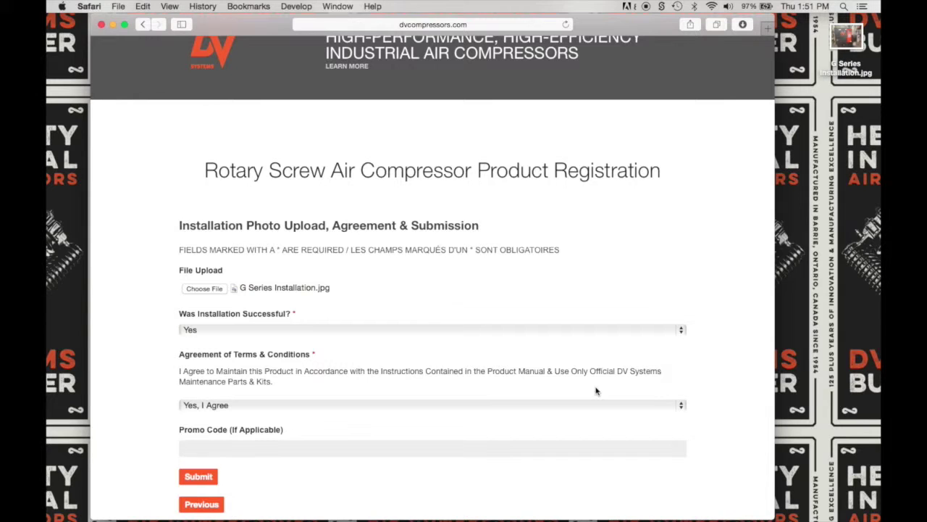
scroll(596, 391, "down", 2)
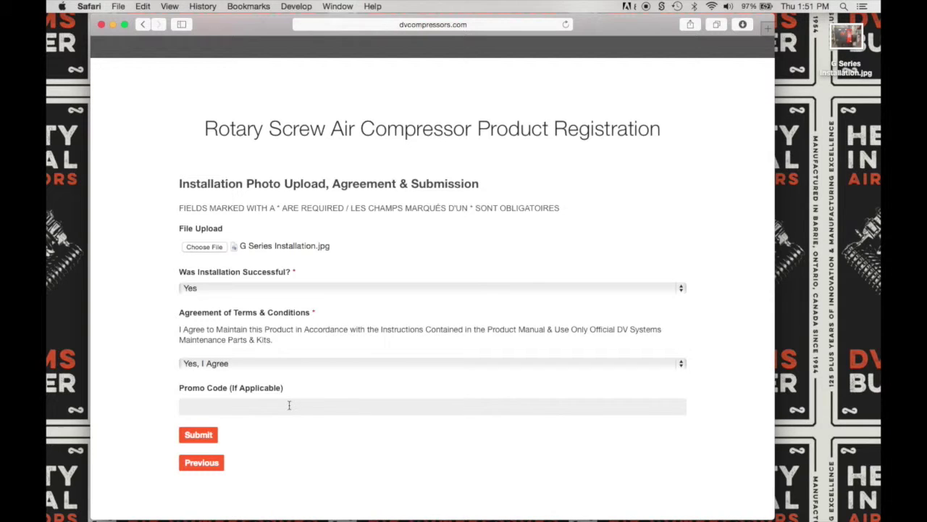
- Submit the form, check the review page entries, and submit the registration
left_click(194, 436)
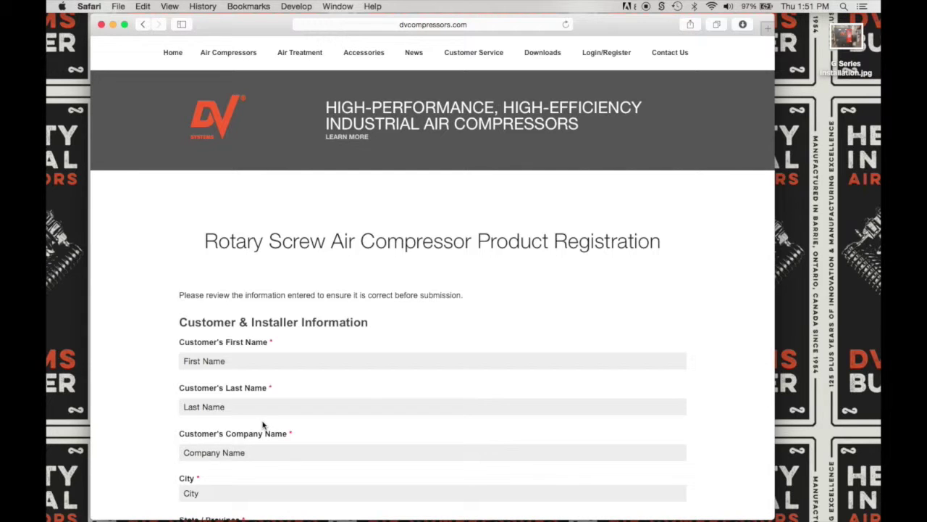
scroll(263, 425, "down", 10)
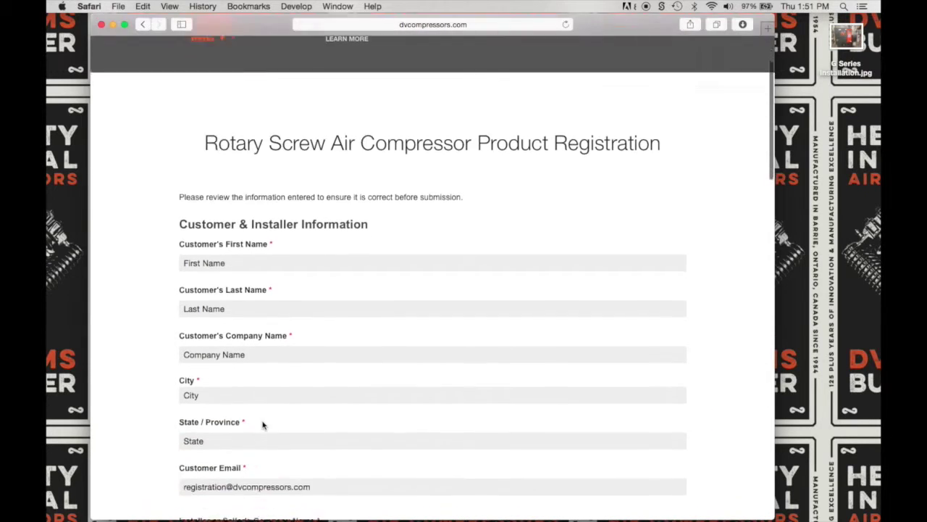
scroll(263, 421, "down", 11)
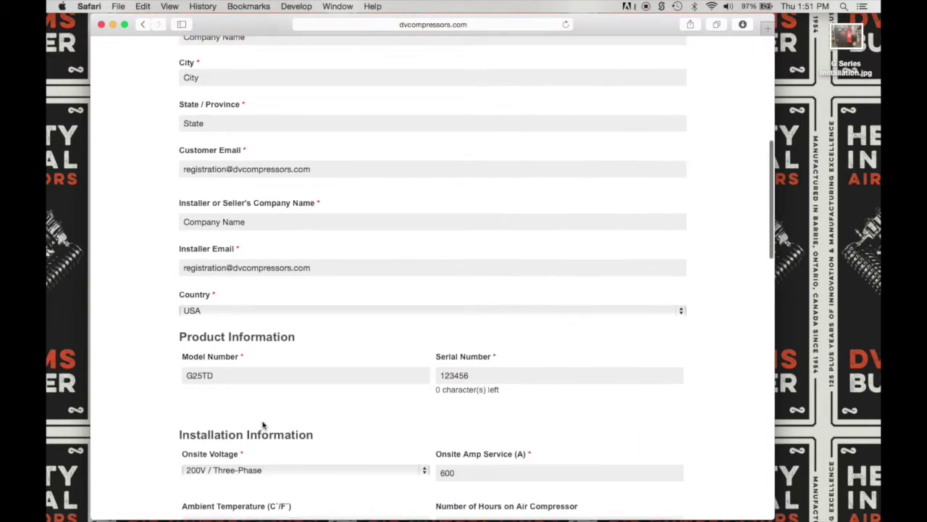
scroll(263, 421, "down", 8)
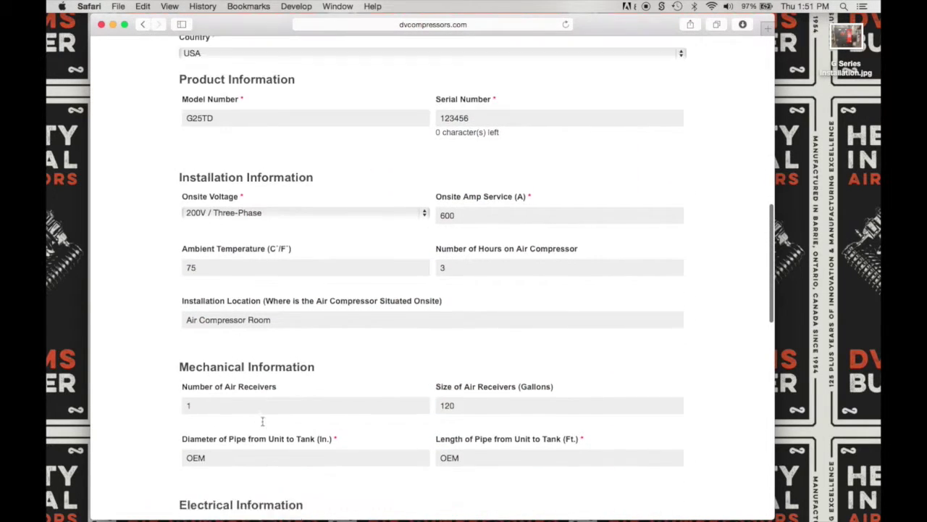
scroll(263, 421, "down", 16)
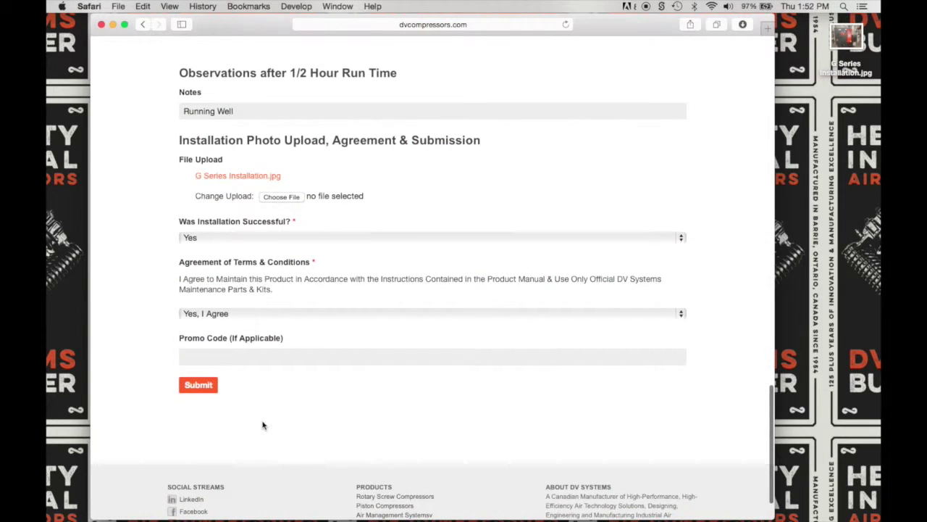
left_click(197, 386)
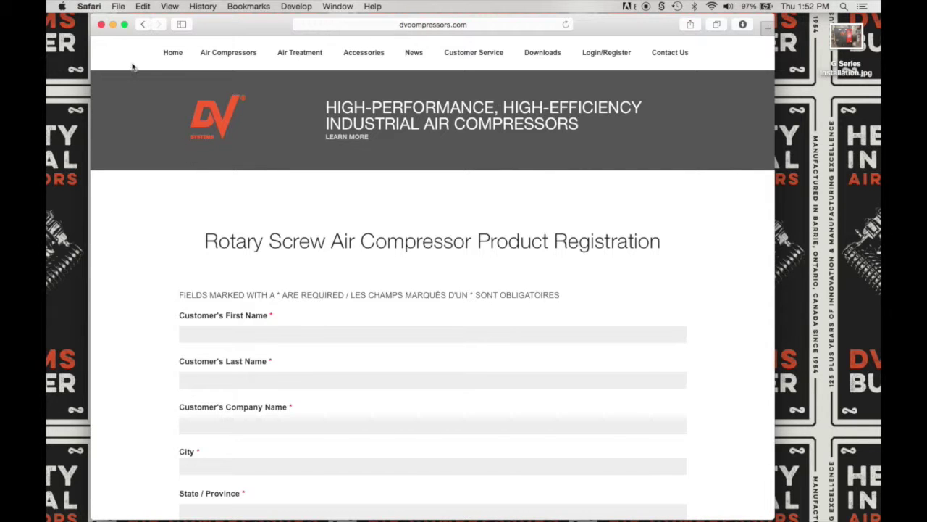
- Minimize Safari and bring up the DV Systems Product Registration Confirmation email from the Dock
left_click(113, 24)
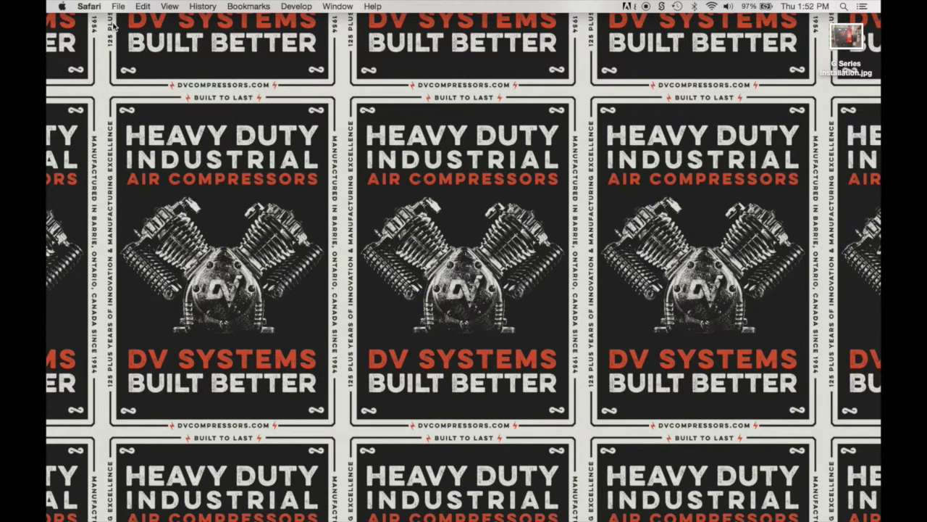
mouse_move(746, 511)
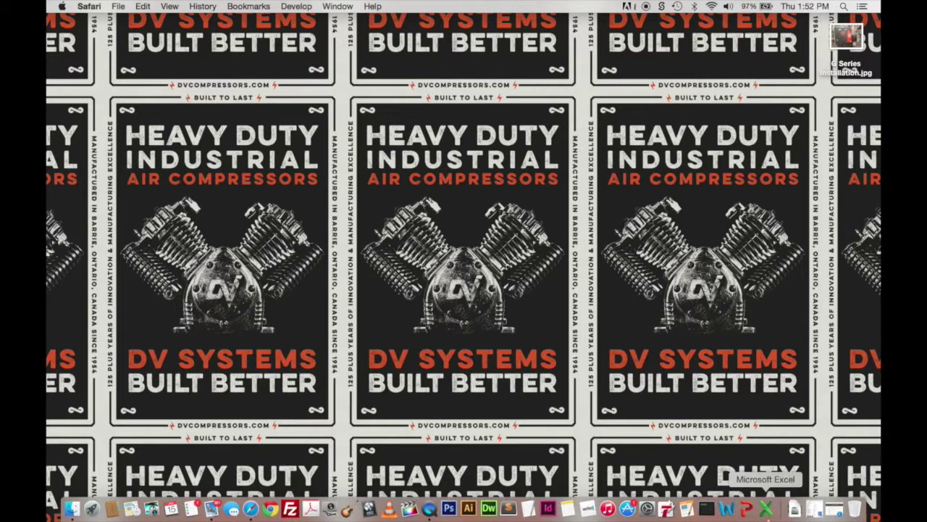
left_click(813, 511)
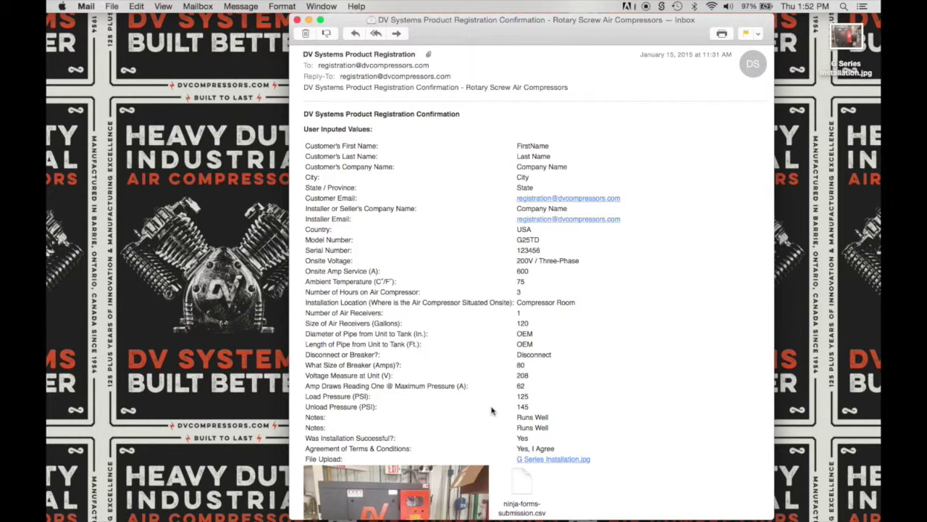
scroll(491, 410, "down", 5)
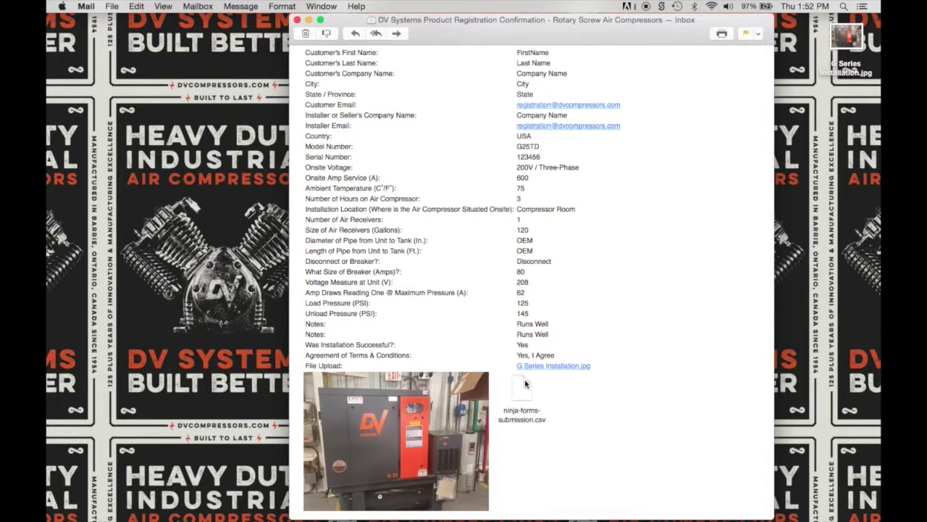
scroll(526, 382, "up", 5)
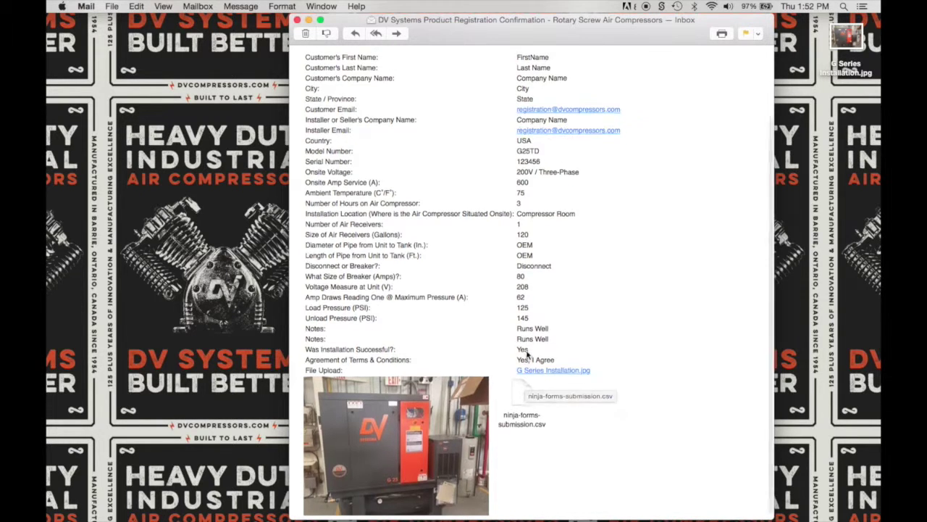